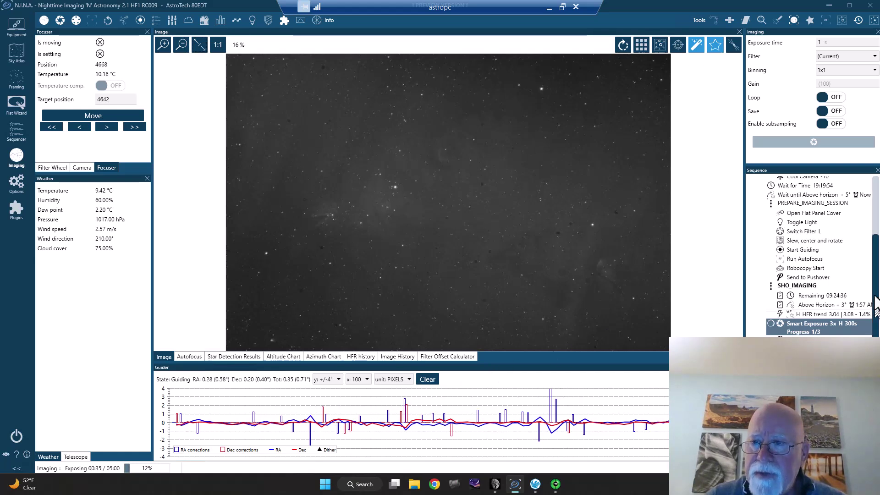
Step: View the NGC 2264 sub at 100% and pan across it to inspect for dust
left_click_drag(877, 305, 876, 240)
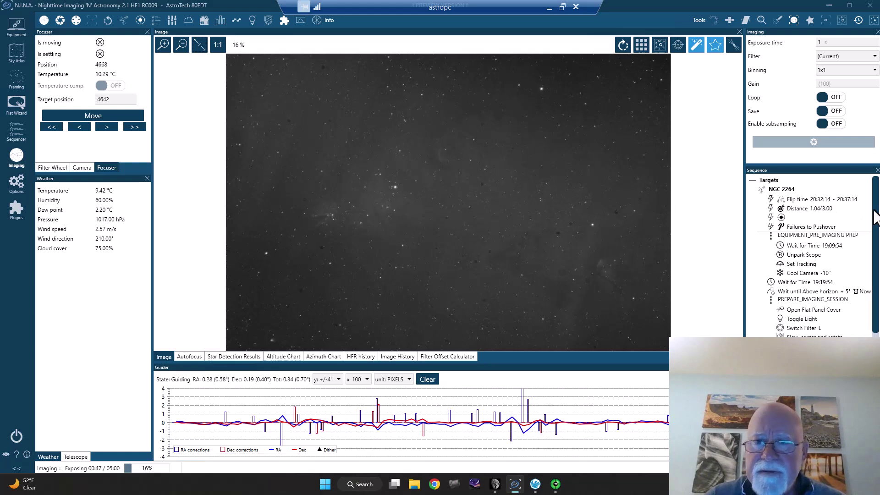
left_click_drag(876, 216, 878, 263)
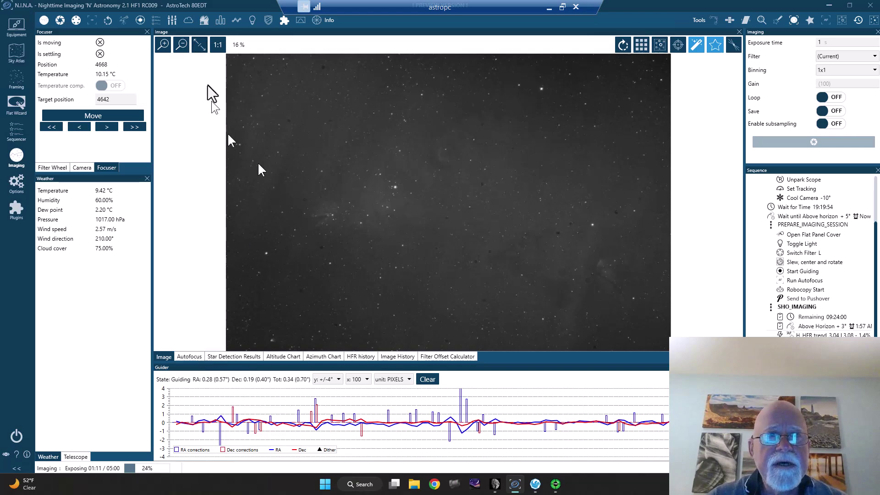
left_click(219, 48)
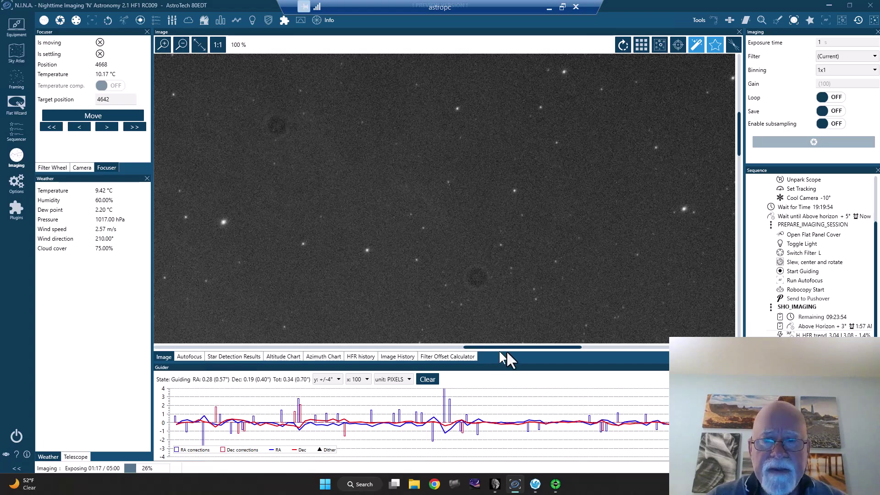
left_click_drag(520, 347, 318, 339)
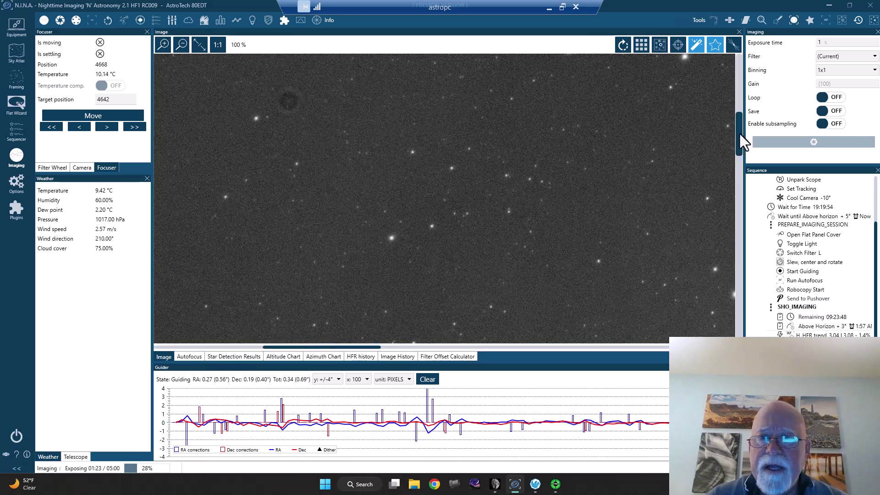
left_click_drag(740, 134, 736, 215)
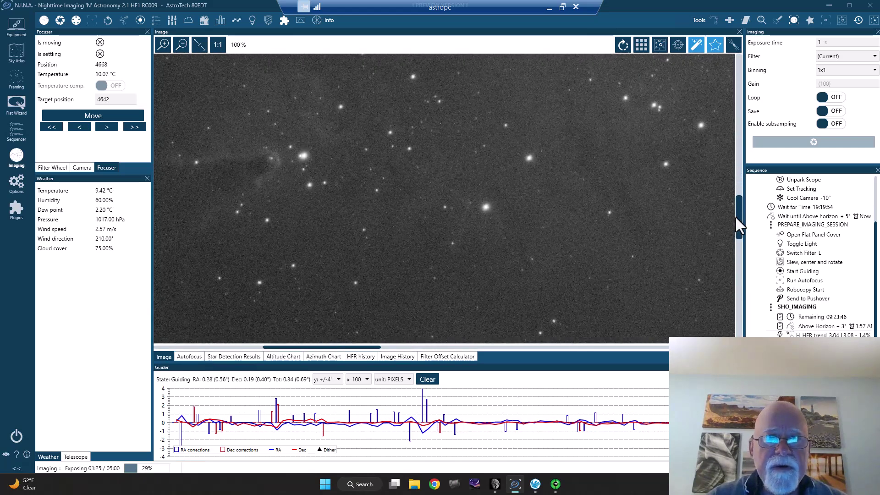
left_click_drag(380, 339, 309, 347)
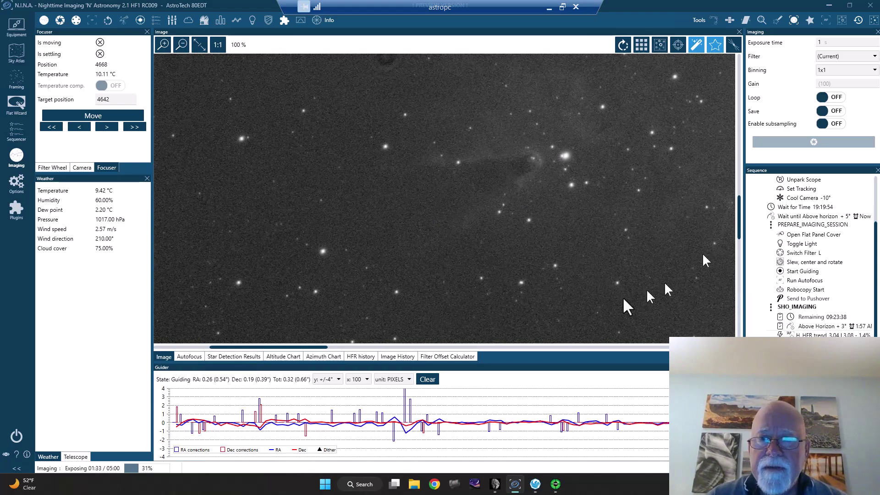
left_click_drag(688, 177, 364, 271)
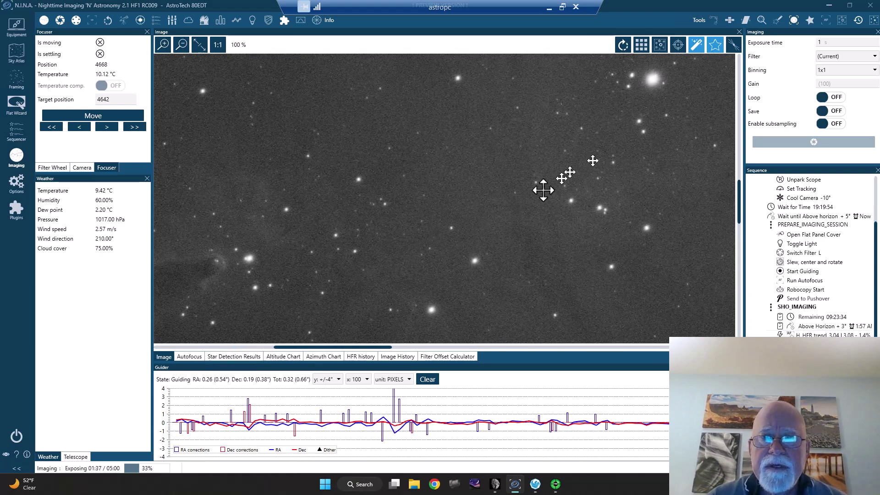
left_click_drag(543, 189, 414, 271)
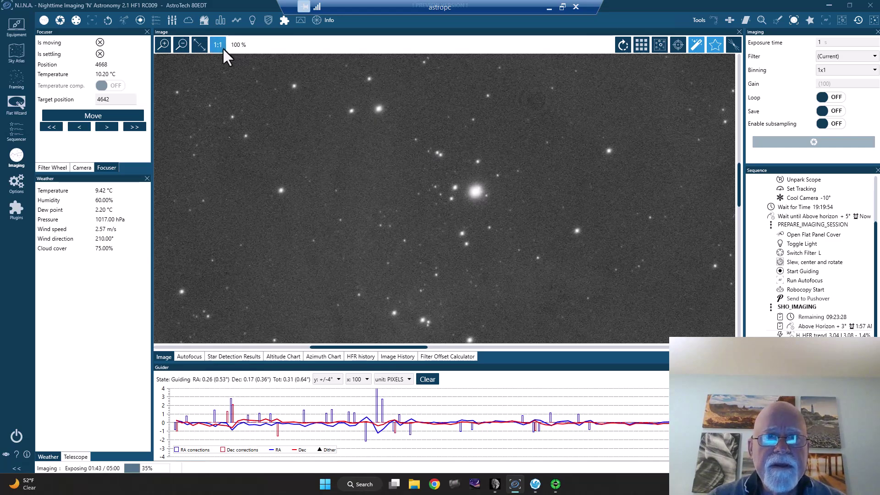
Step: Fit the whole frame back on screen, then return to 100% zoom and pan the sub
left_click(198, 46)
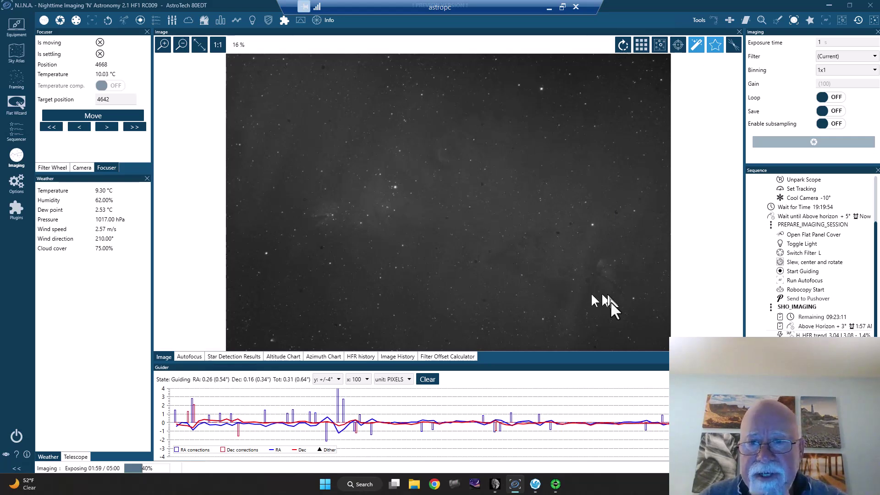
left_click(219, 44)
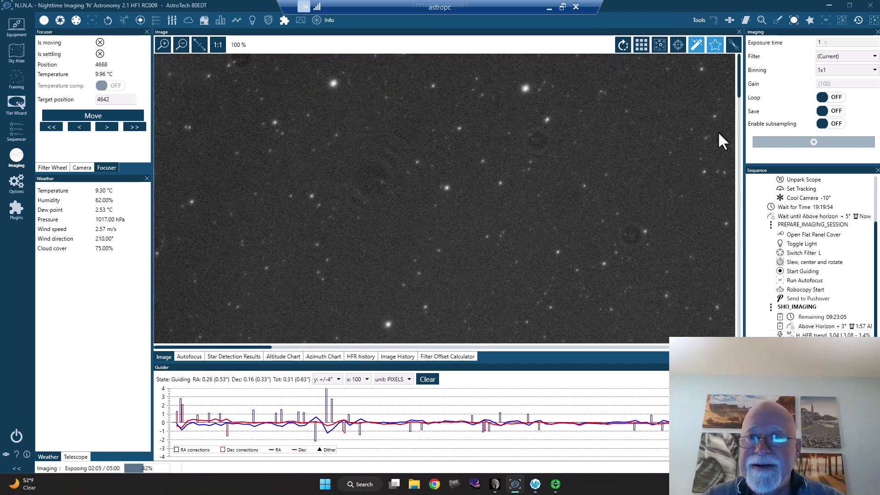
left_click_drag(740, 83, 753, 188)
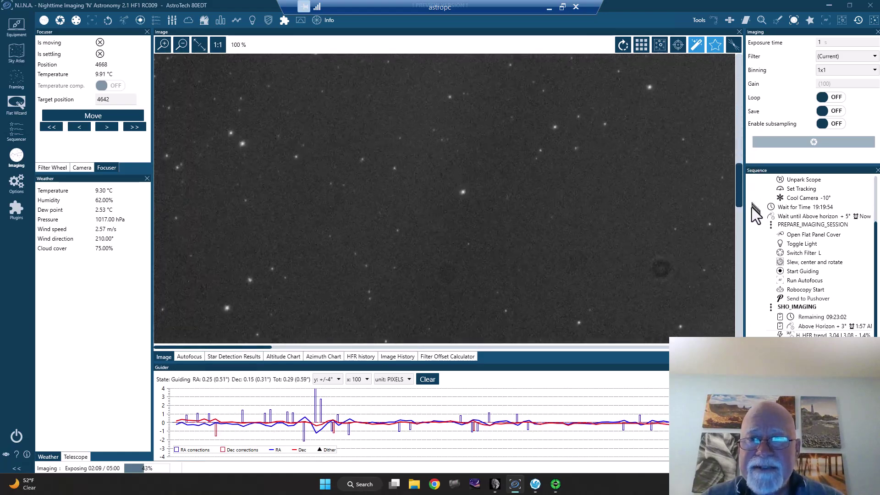
scroll(664, 266, "down", 4)
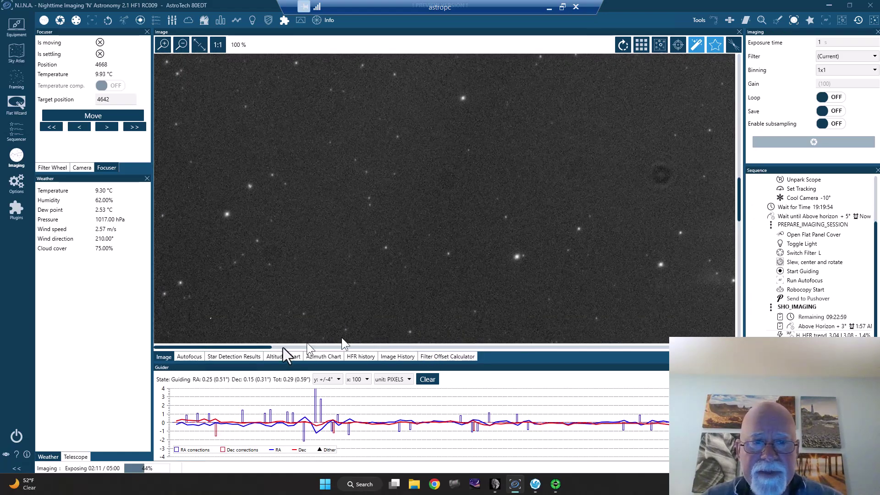
left_click_drag(258, 348, 475, 347)
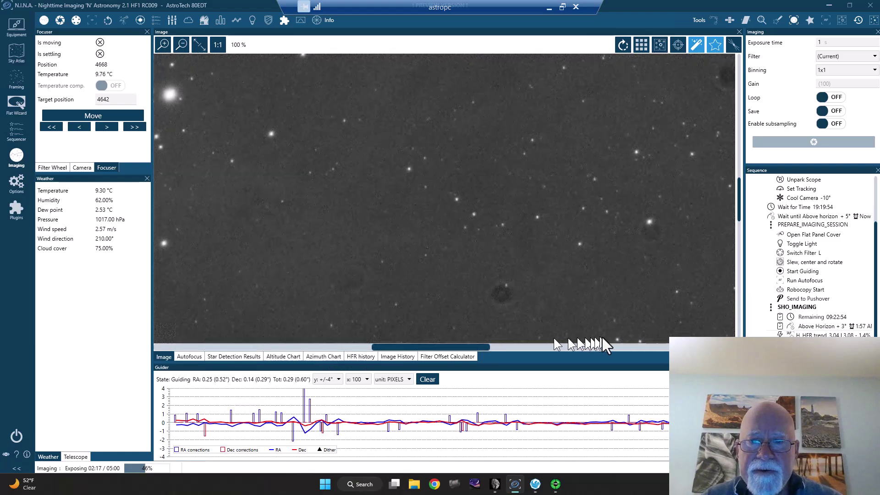
left_click_drag(603, 339, 650, 340)
Step: Keep panning the full-resolution sub to check other areas of the frame
left_click_drag(741, 197, 729, 87)
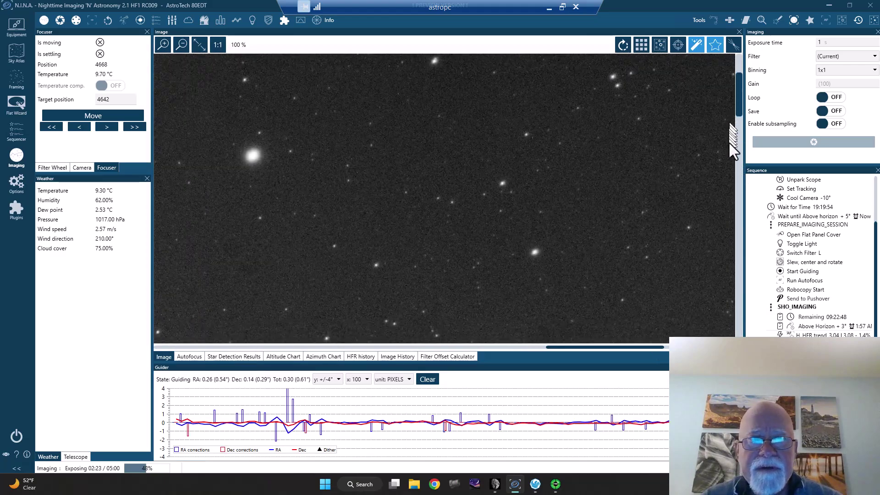
left_click_drag(730, 142, 745, 205)
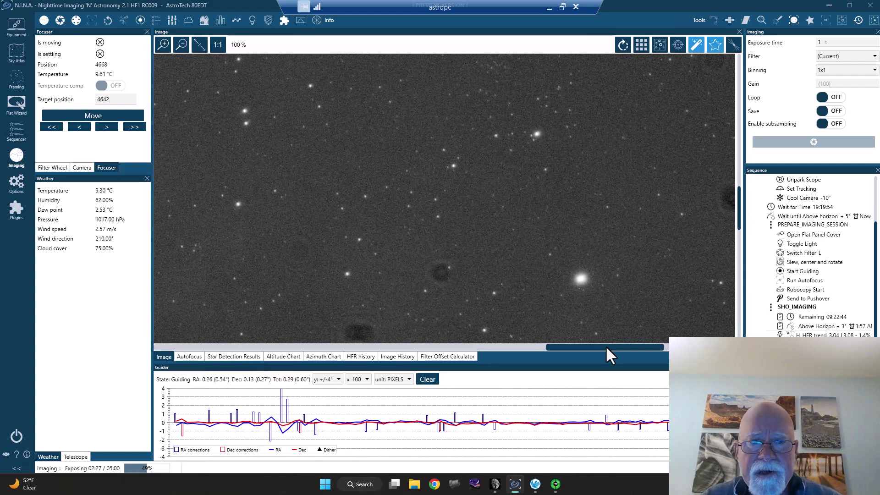
left_click_drag(606, 346, 553, 351)
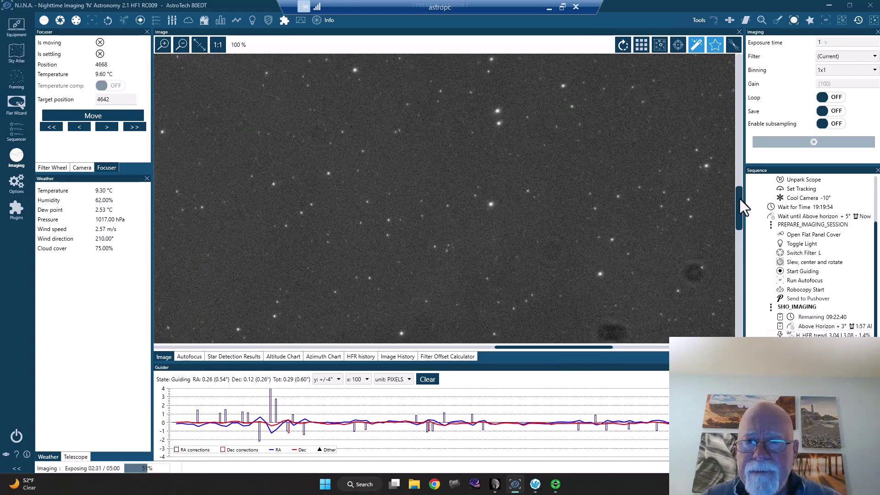
left_click_drag(740, 199, 735, 239)
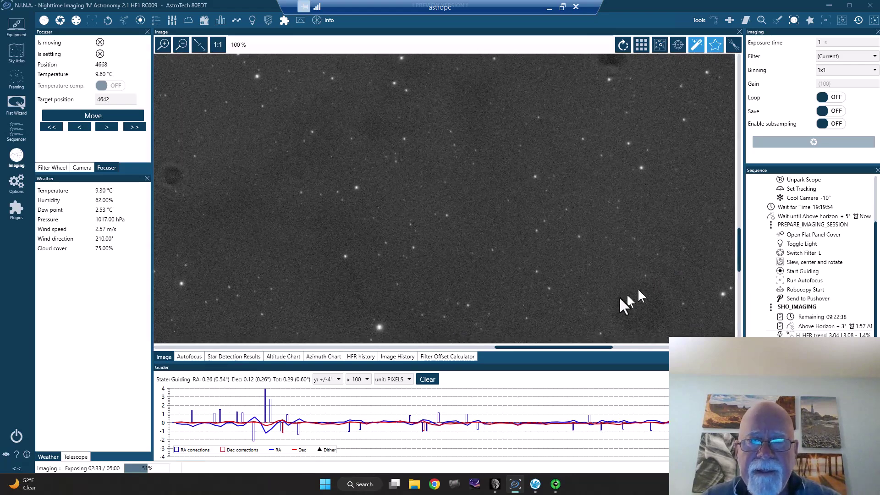
left_click_drag(579, 347, 721, 348)
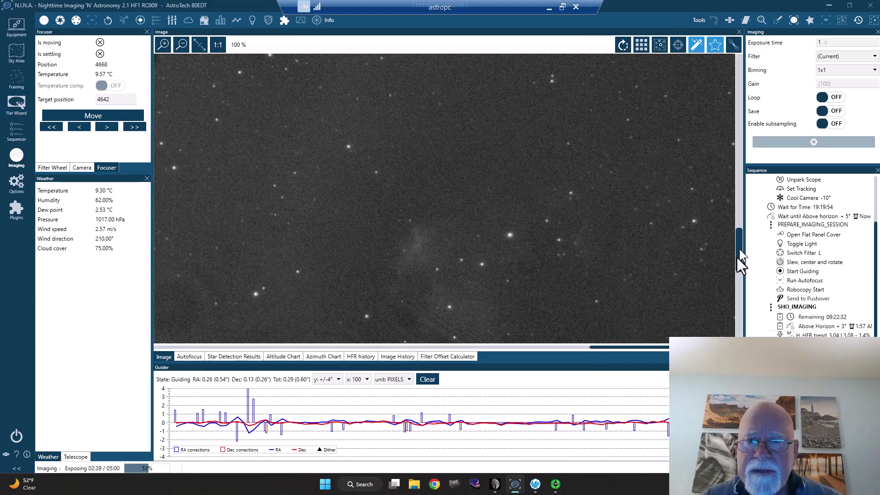
mouse_move(739, 249)
left_mouse_down()
mouse_move(735, 289)
mouse_move(735, 262)
left_mouse_up()
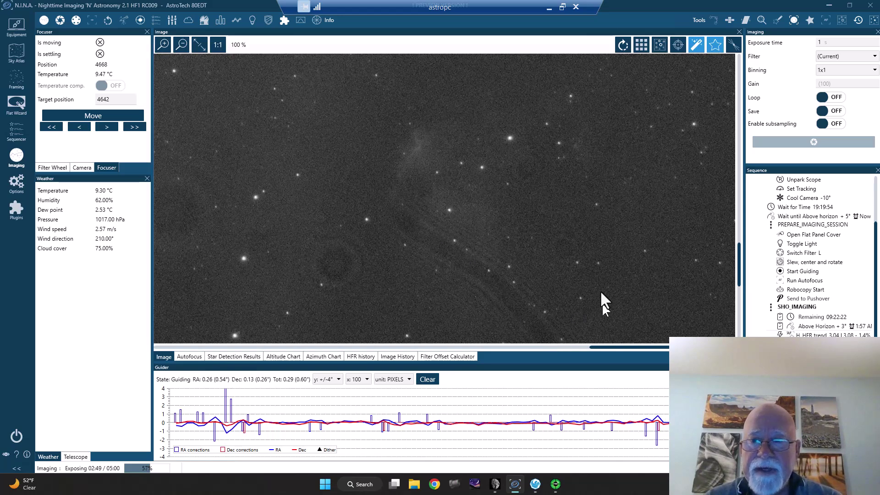
Step: Finish panning the 100% view and fit the entire sub back within the window
mouse_move(740, 266)
left_mouse_down()
mouse_move(737, 290)
mouse_move(733, 273)
left_mouse_up()
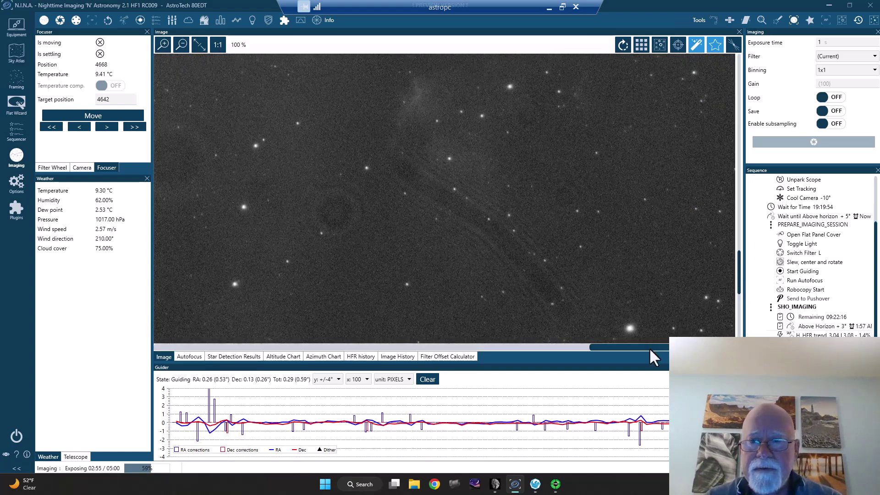
left_click_drag(651, 348, 489, 356)
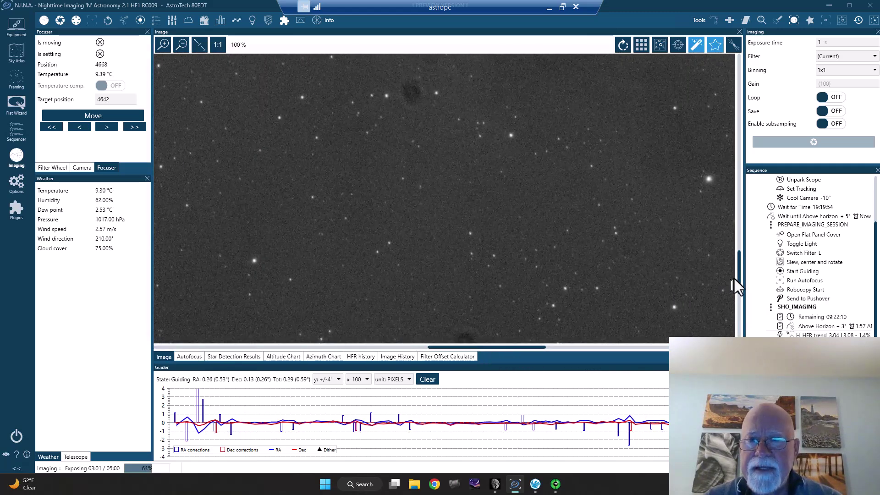
left_click_drag(739, 278, 746, 133)
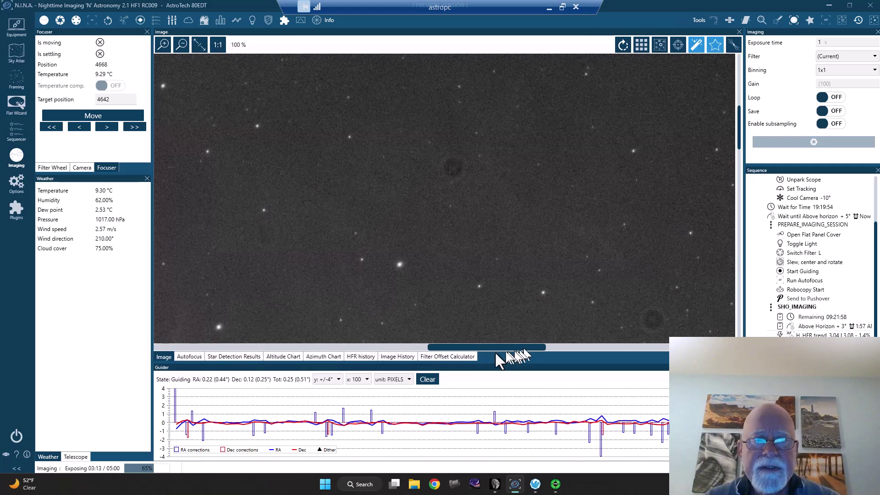
left_click_drag(497, 354, 473, 353)
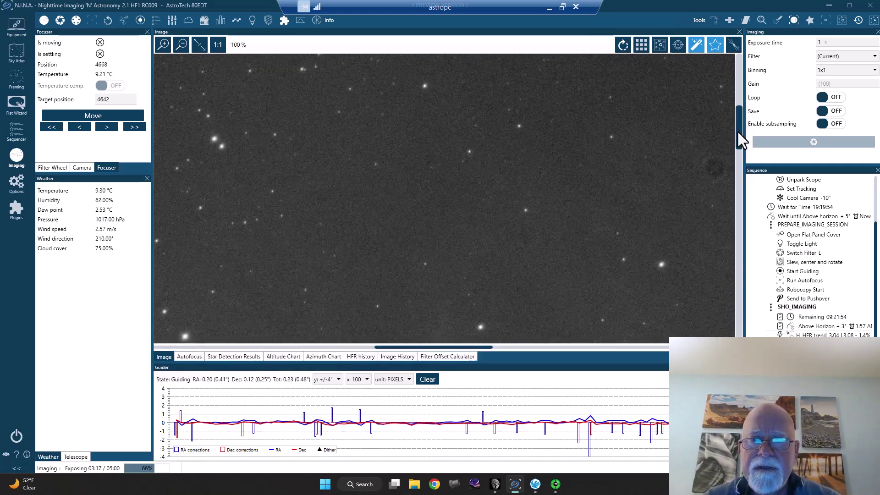
left_click_drag(738, 130, 574, 265)
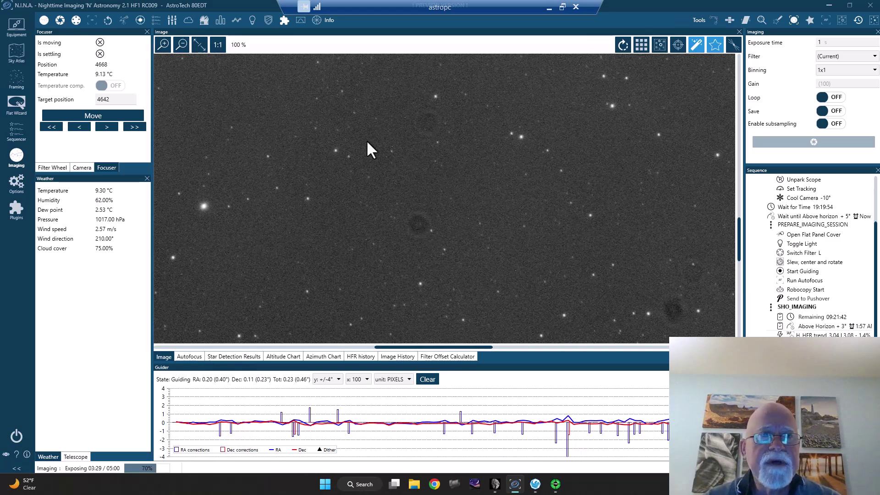
left_click(198, 46)
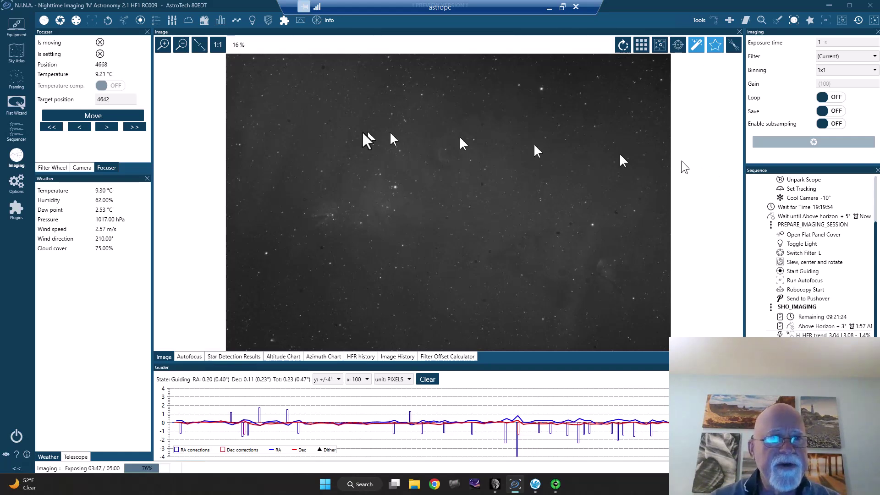
Step: Open the Sequencer and scroll the NGC 2264 sequence down to SHO_IMAGING and back up
left_click(17, 131)
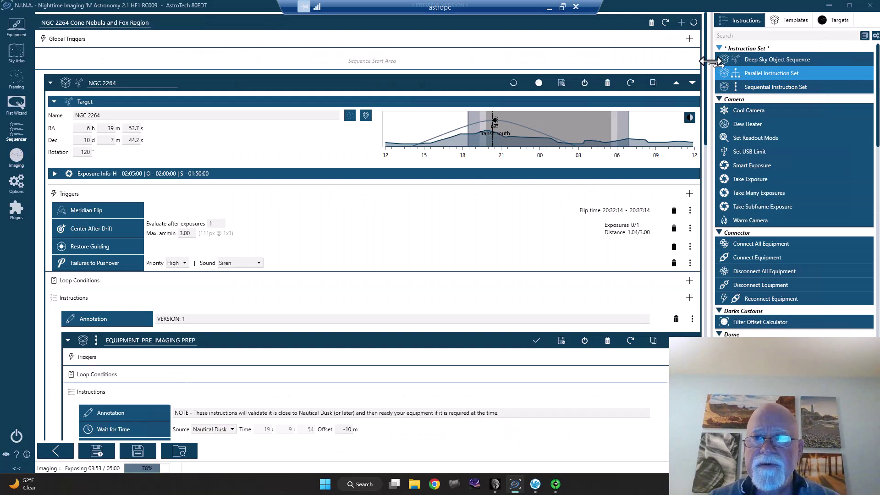
left_click_drag(705, 56, 706, 279)
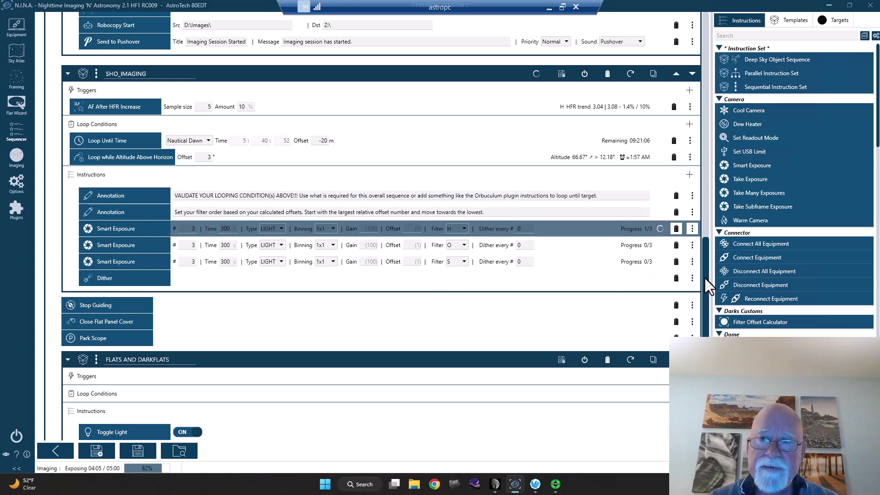
left_click_drag(704, 277, 708, 22)
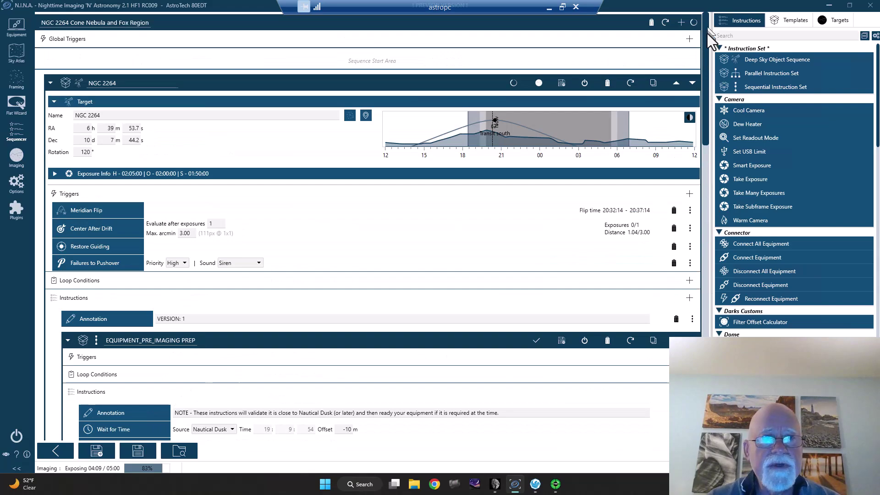
scroll(713, 65, "down", 3)
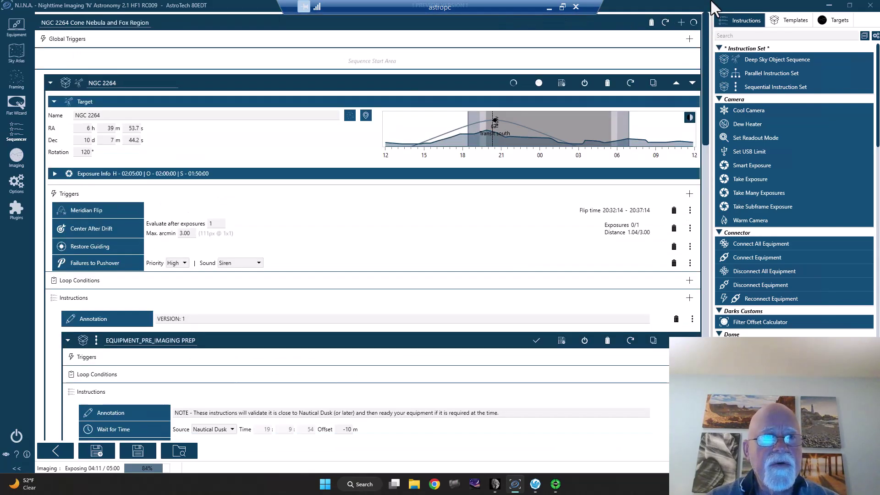
scroll(709, 152, "down", 5)
left_click_drag(706, 149, 706, 348)
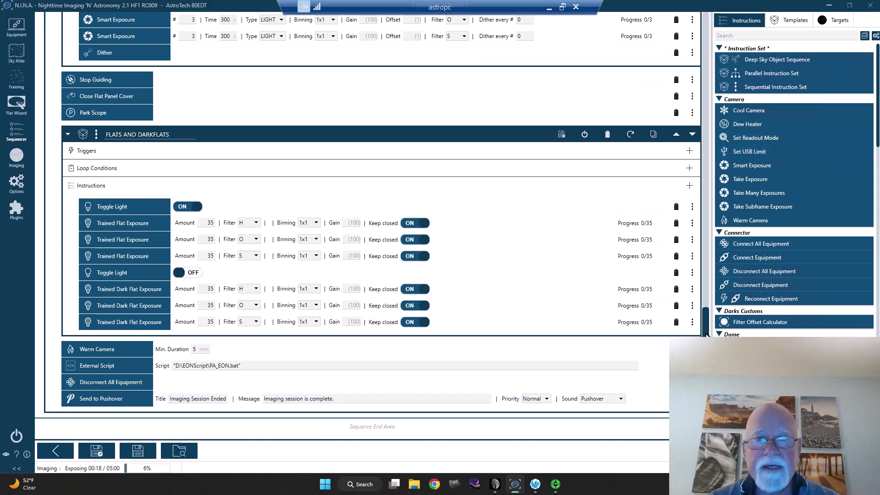
scroll(706, 321, "up", 2)
left_click_drag(705, 308, 705, 22)
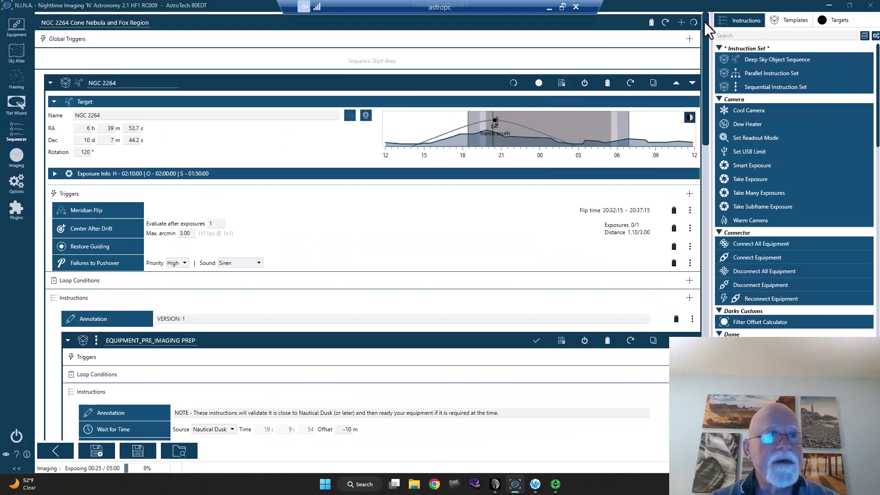
Step: Switch back to the Imaging view and scroll the Sequence panel to review the running steps
left_click(15, 155)
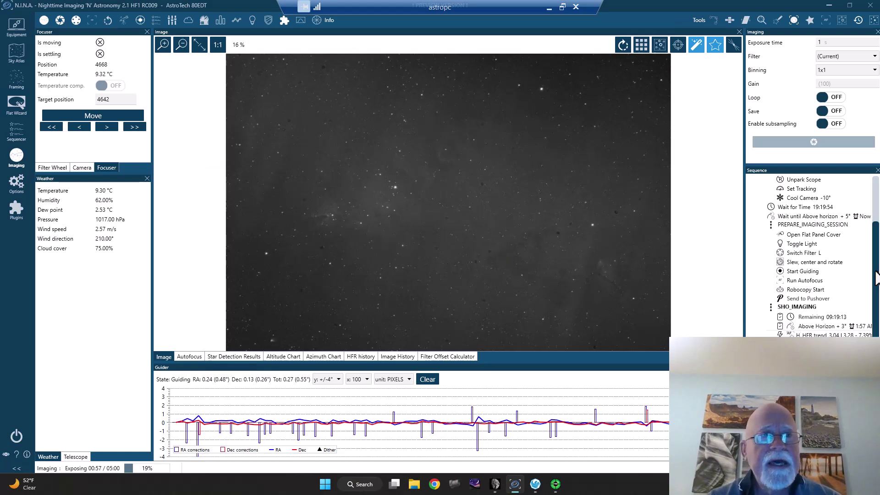
left_click_drag(876, 277, 877, 213)
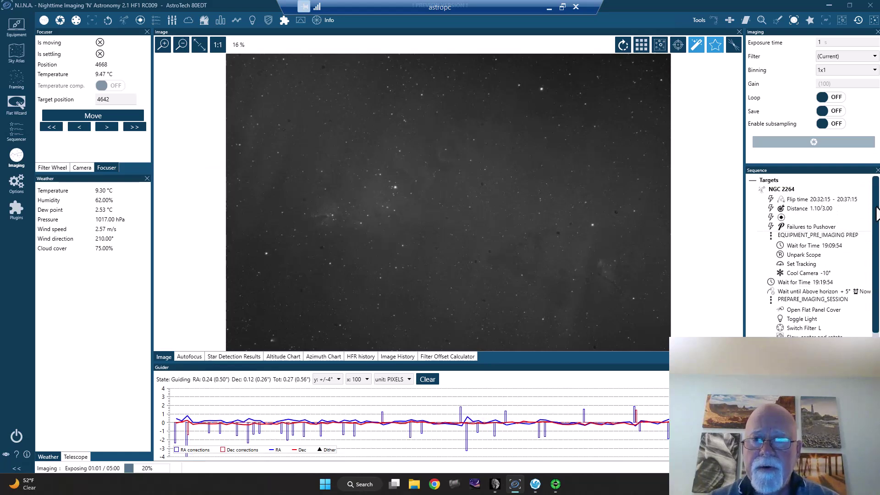